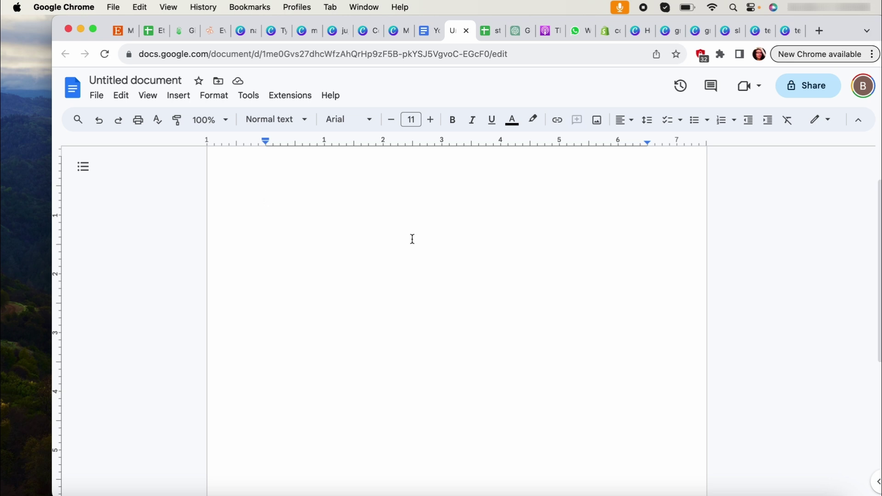
- Write "Pitbull mama sweatshirt" in the blank document and add "Poodle mama" on a line below it
{"action": "type", "text": "pitbu"}
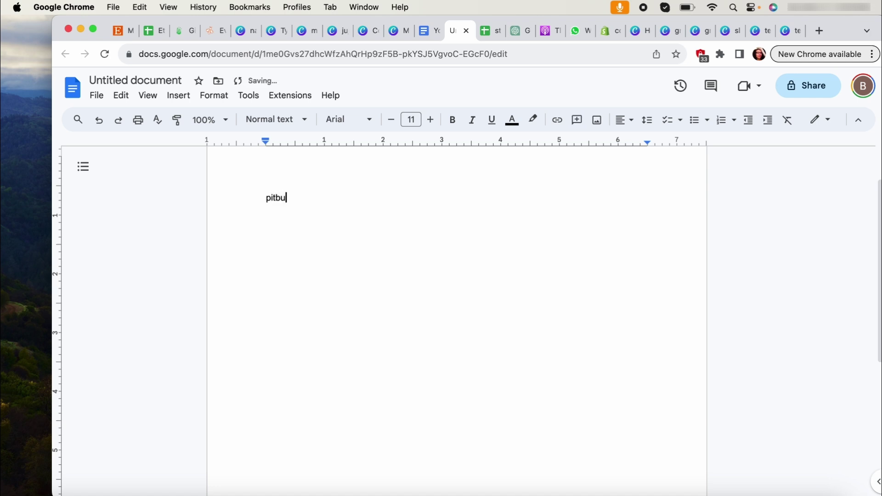
{"action": "type", "text": "ll mama sweatshirt"}
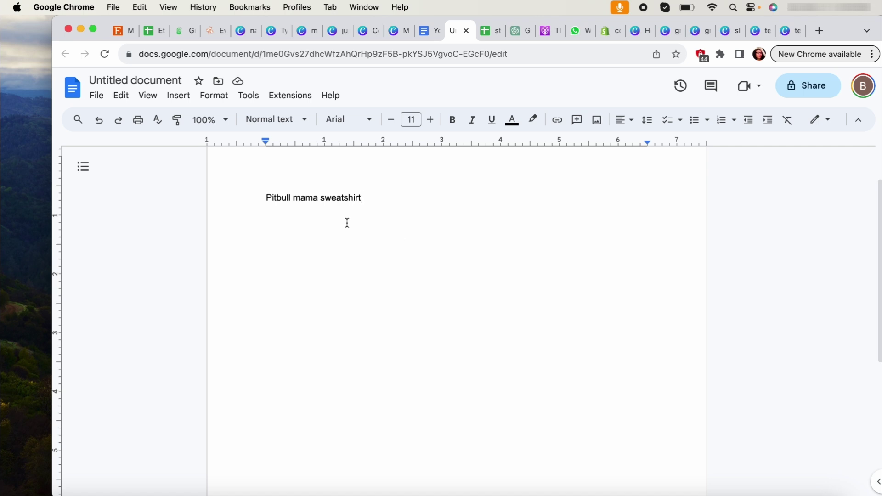
{"action": "key", "text": "Return"}
{"action": "type", "text": "poodle mama"}
- Replace the "Poodle mama" text with "Png" and "Shirt" on two separate lines
{"action": "left_click_drag", "start_coordinate": [316, 221], "coordinate": [256, 219]}
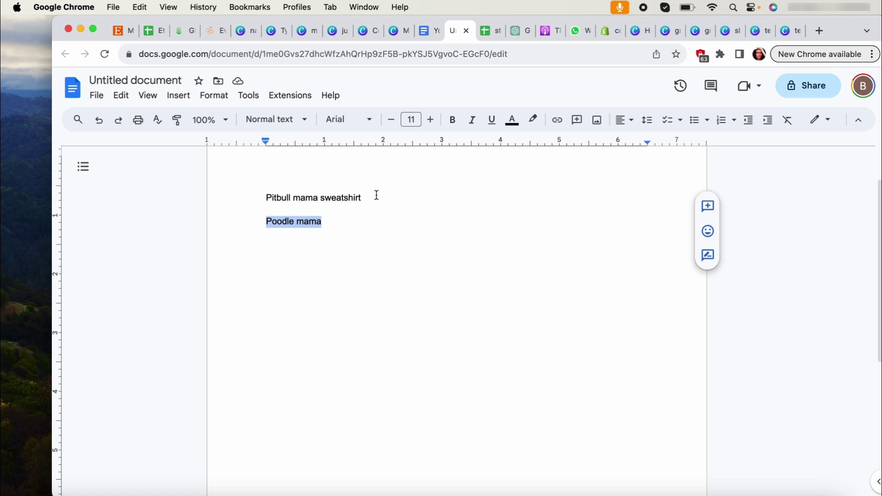
{"action": "left_click_drag", "start_coordinate": [376, 195], "coordinate": [261, 221]}
{"action": "type", "text": "Png"}
{"action": "key", "text": "Return"}
{"action": "type", "text": "Shirt"}
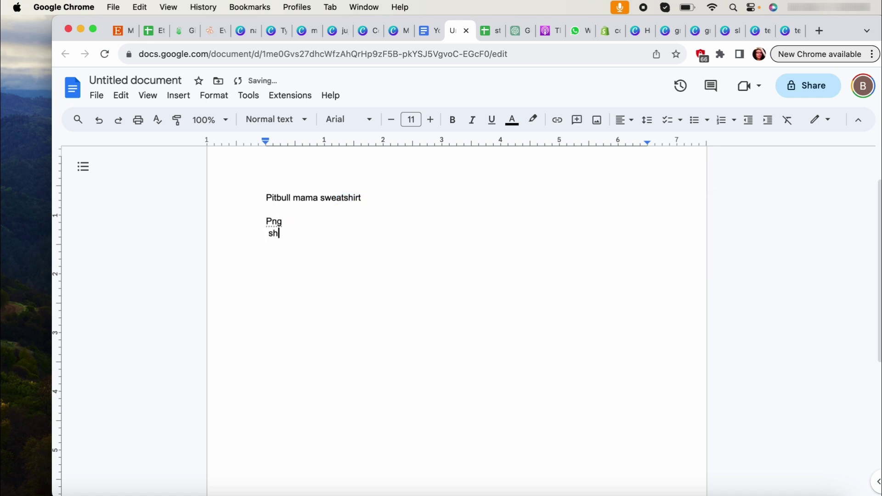
{"action": "key", "text": "Return"}
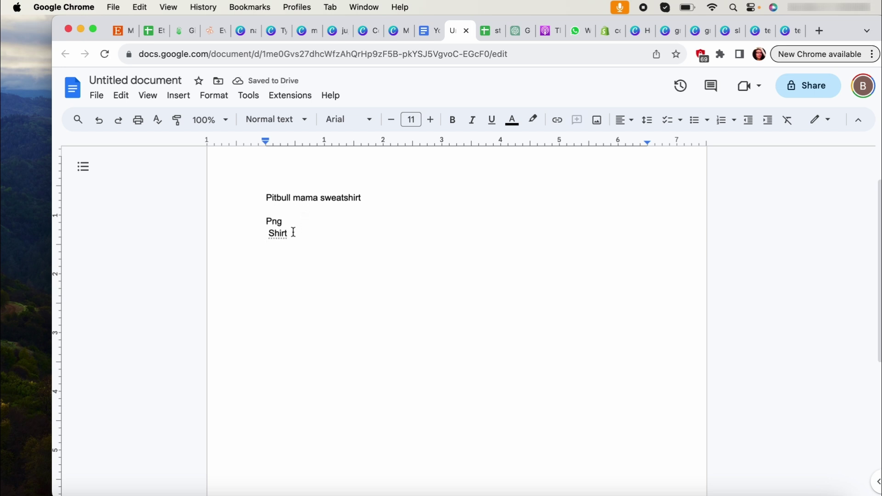
- Delete the "Png" and "Shirt" lines and highlight the "Pitbull mama sweatshirt" line
{"action": "left_click_drag", "start_coordinate": [293, 232], "coordinate": [261, 223]}
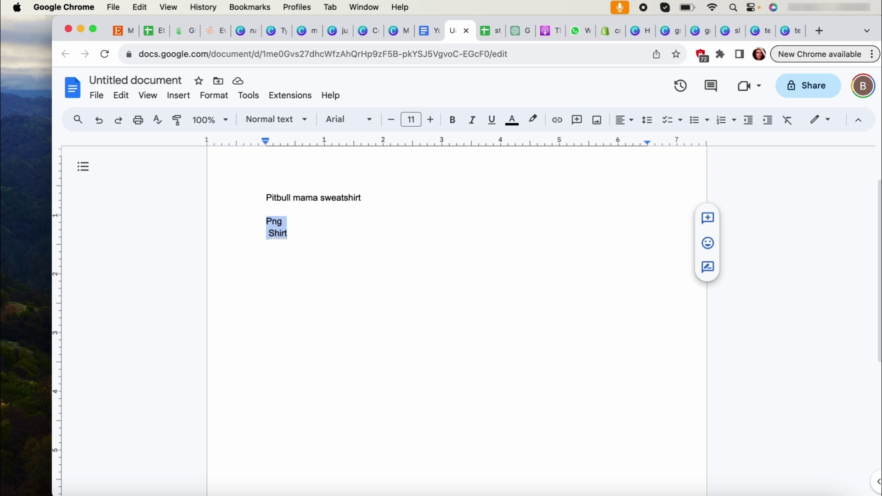
{"action": "key", "text": "BackSpace"}
{"action": "left_click_drag", "start_coordinate": [373, 199], "coordinate": [260, 199]}
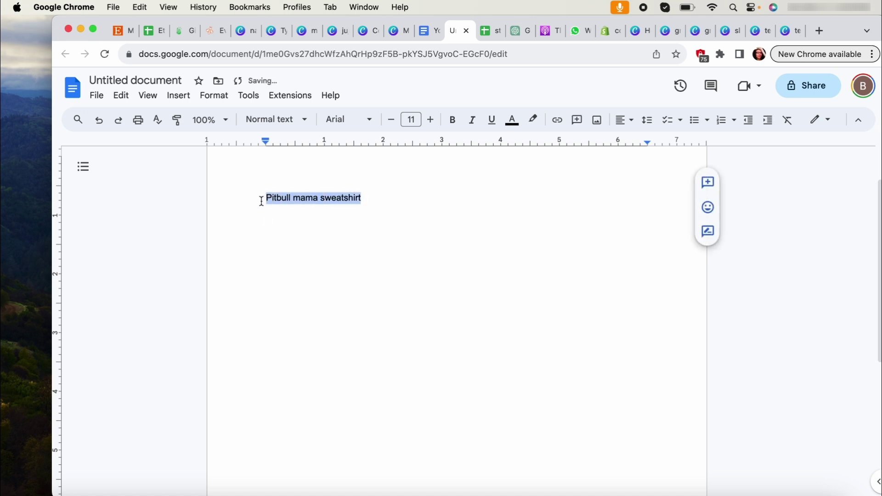
{"action": "left_click", "coordinate": [325, 199]}
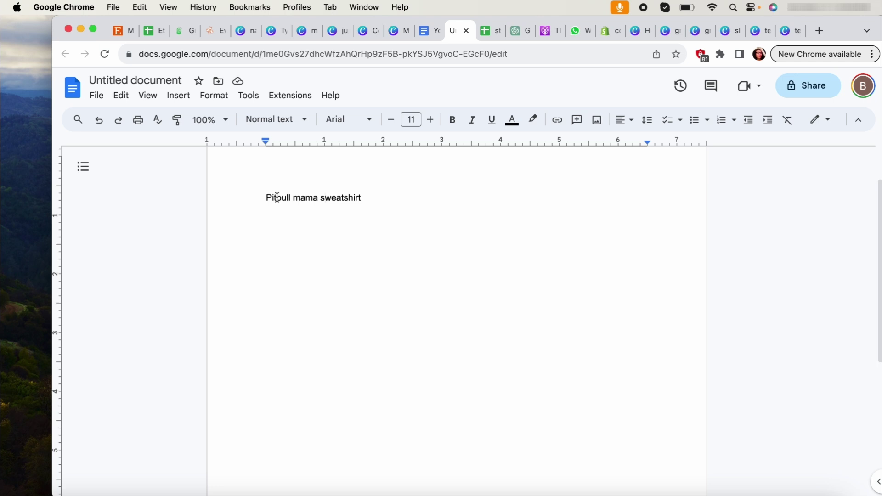
- Add "Sweater crewneck" directly under the first line and "Pitbull mama" further below it
{"action": "left_click", "coordinate": [378, 197]}
{"action": "key", "text": "Return"}
{"action": "type", "text": "Sweater c"}
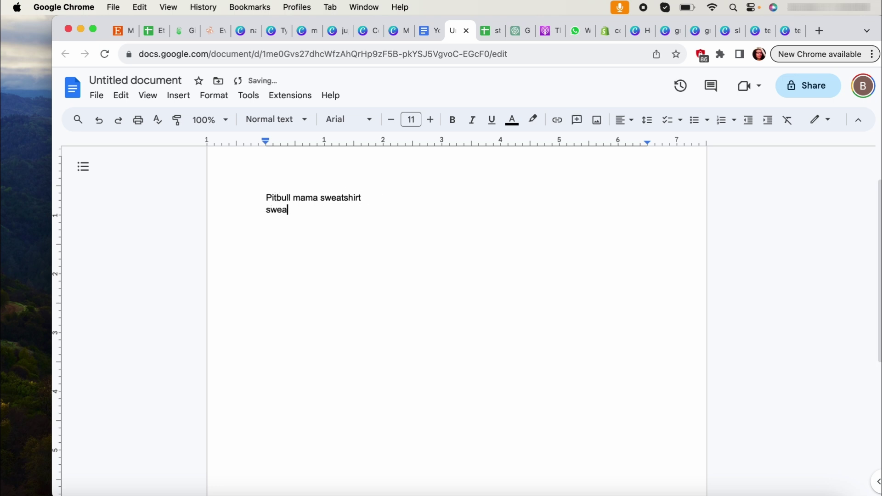
{"action": "type", "text": "rewneck"}
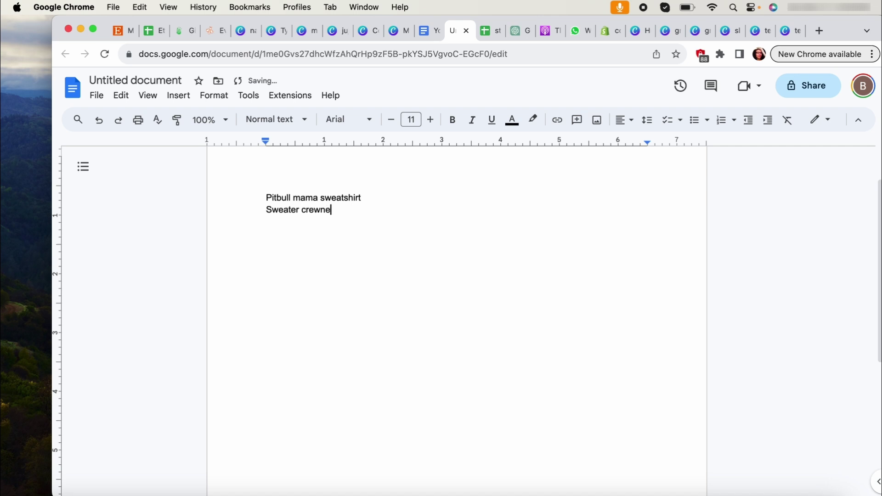
{"action": "key", "text": "Return"}
{"action": "key", "text": "Return"}
{"action": "type", "text": "pitbull mama"}
- Clear all the keyword text from the document and write "roas 1.5" in its place
{"action": "left_click_drag", "start_coordinate": [323, 248], "coordinate": [225, 250]}
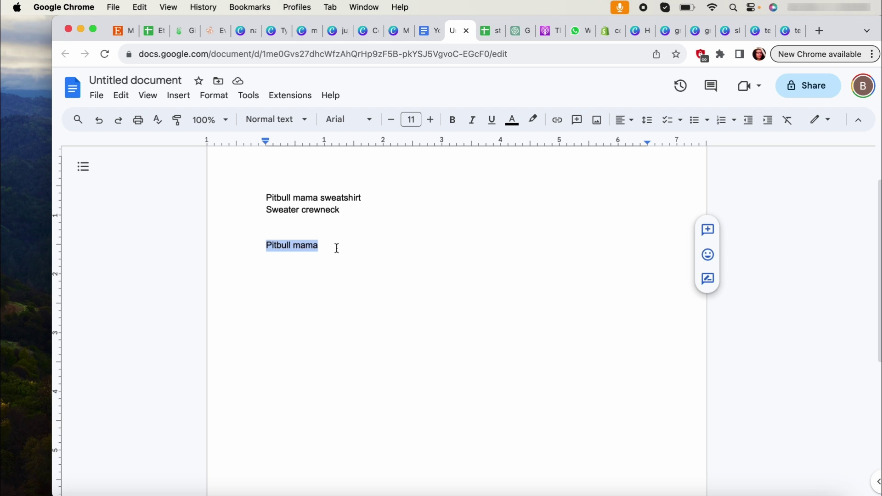
{"action": "left_click_drag", "start_coordinate": [336, 247], "coordinate": [264, 199]}
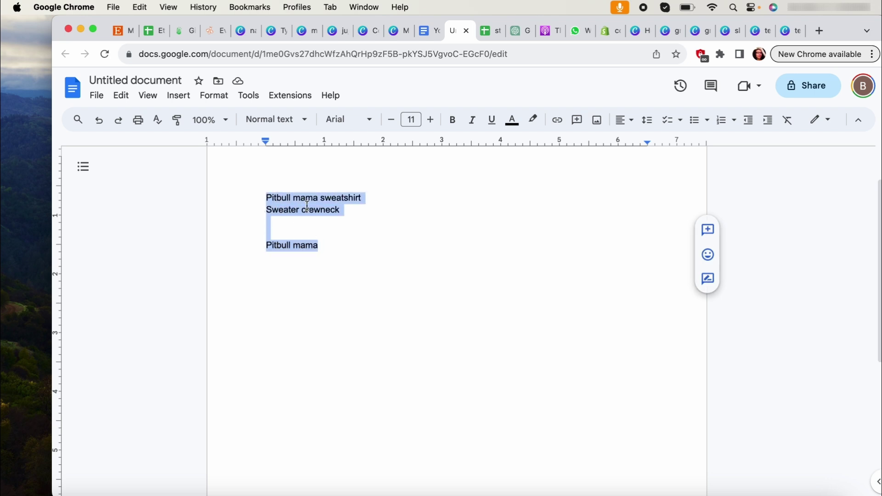
{"action": "key", "text": "BackSpace"}
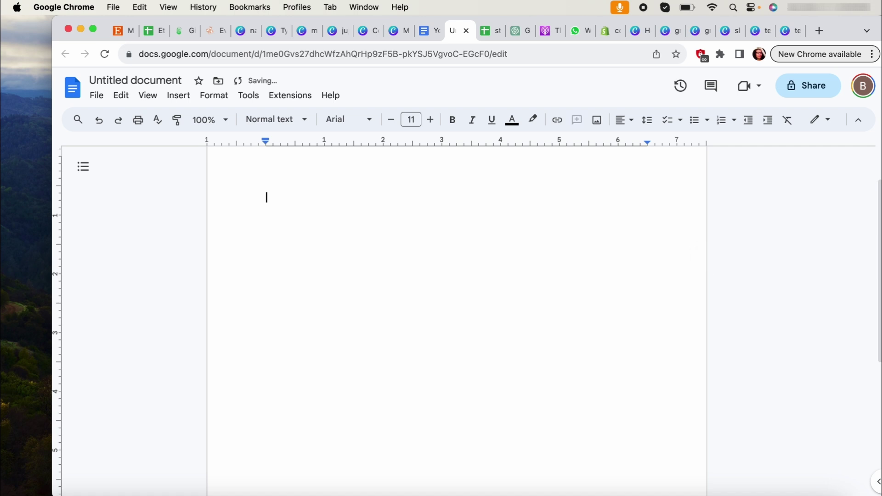
{"action": "type", "text": "roas"}
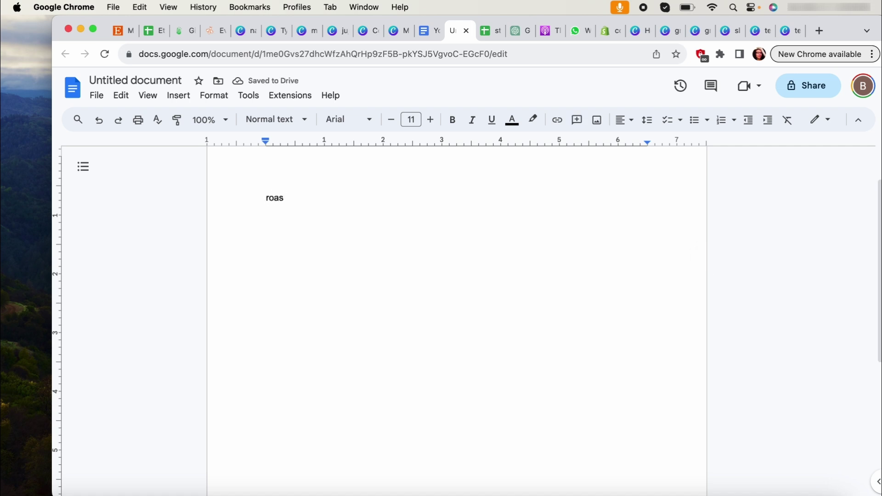
{"action": "type", "text": " 1.5"}
{"action": "left_click_drag", "start_coordinate": [267, 198], "coordinate": [366, 228]}
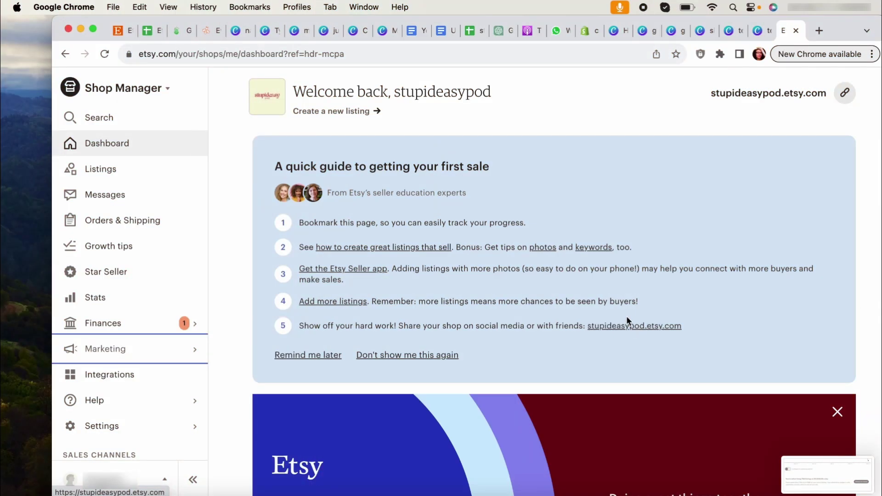
- Open the Etsy Ads page among the shop's marketing tools
{"action": "scroll", "coordinate": [627, 316], "scroll_direction": "down", "scroll_amount": 3}
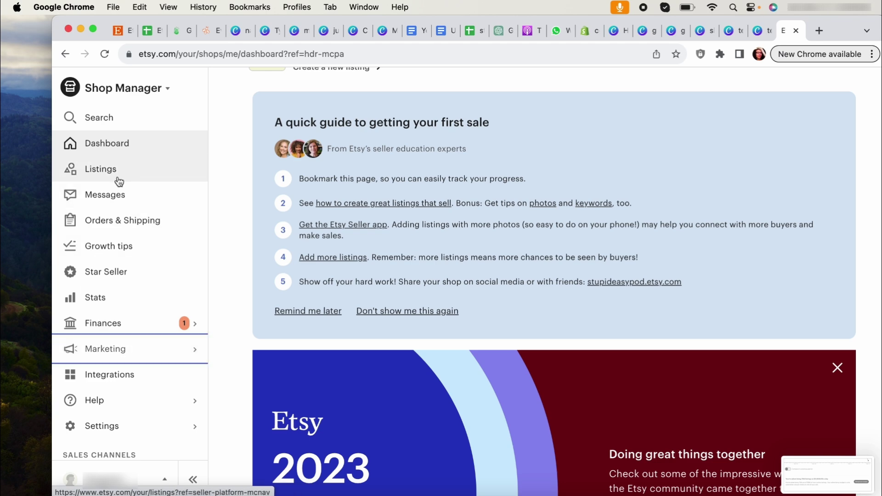
{"action": "left_click", "coordinate": [118, 352]}
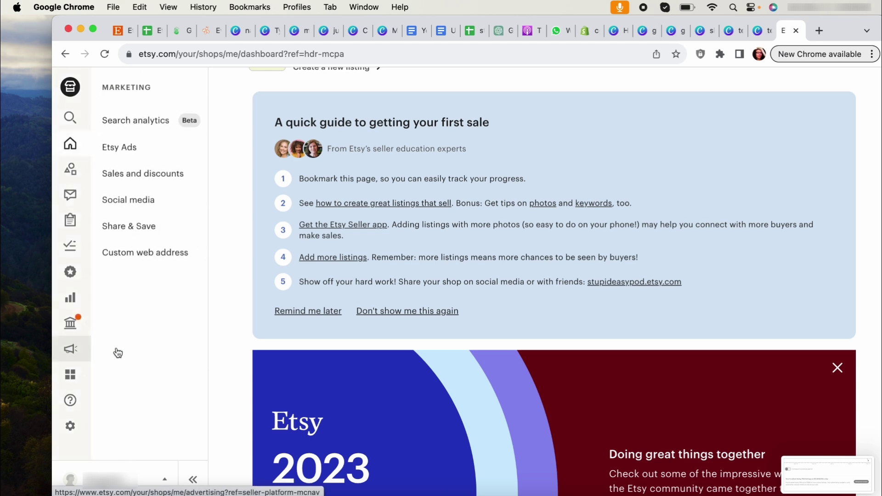
{"action": "left_click", "coordinate": [152, 153]}
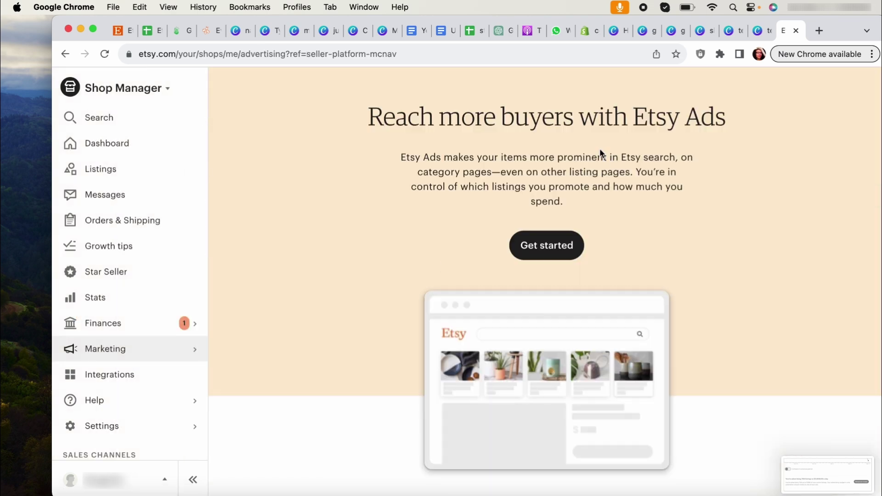
- Start the Etsy Ads setup and submit "Increase visibility and awareness" as the shop's top goal
{"action": "left_click", "coordinate": [545, 237]}
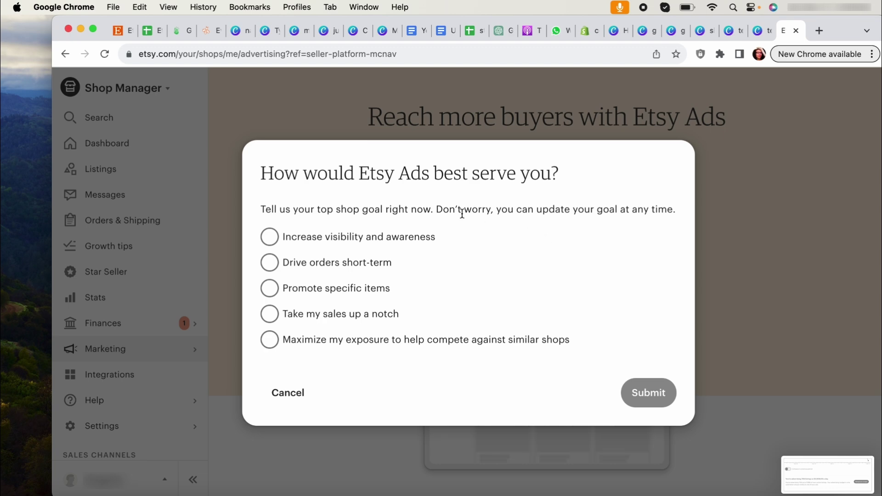
{"action": "left_click", "coordinate": [387, 237]}
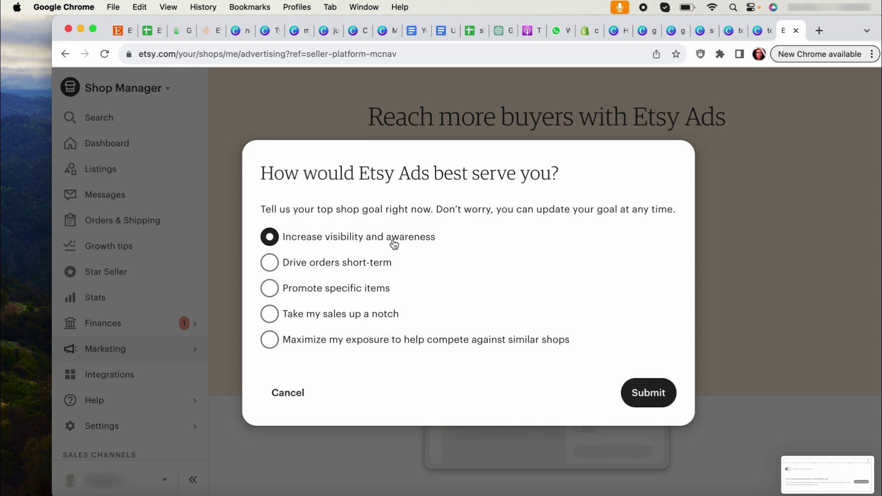
{"action": "left_click", "coordinate": [646, 398]}
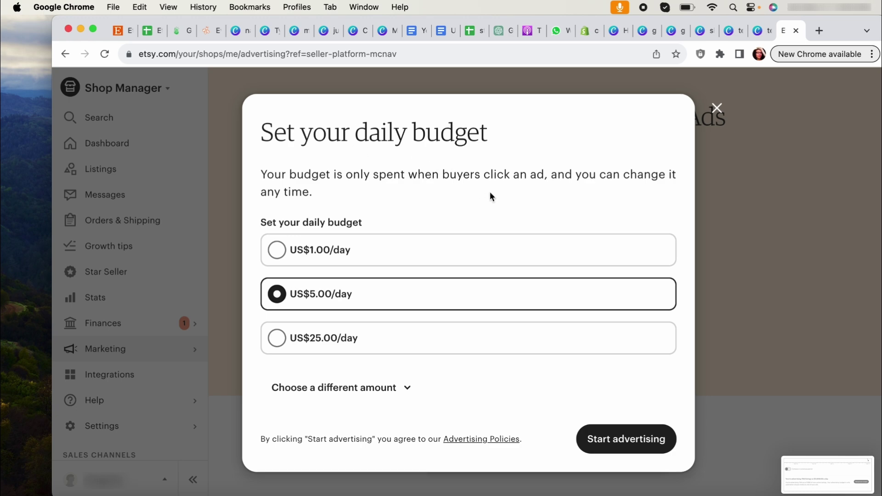
- Show the custom amount option and set the daily ad budget to US$25.00/day
{"action": "scroll", "coordinate": [489, 192], "scroll_direction": "down", "scroll_amount": 1}
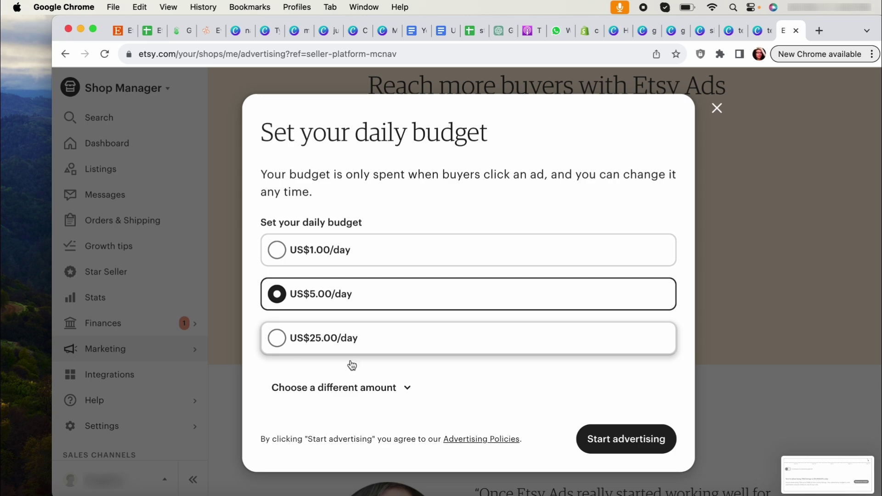
{"action": "left_click", "coordinate": [391, 389]}
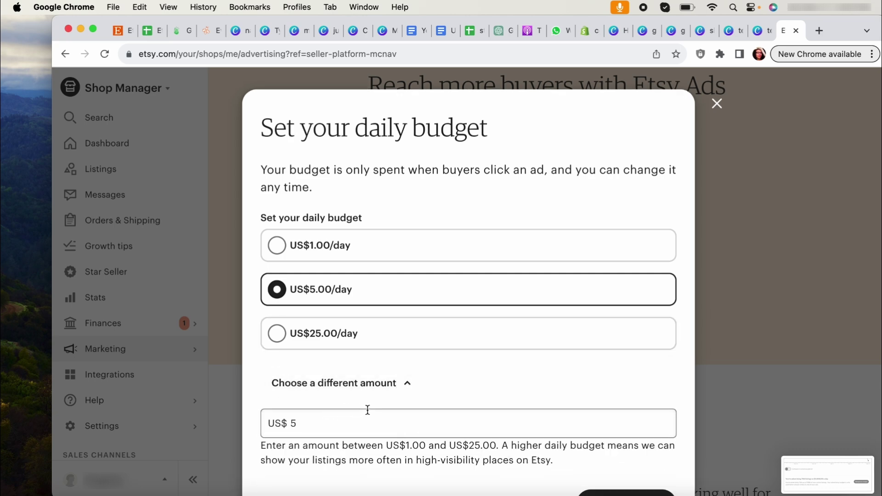
{"action": "scroll", "coordinate": [423, 389], "scroll_direction": "down", "scroll_amount": 3}
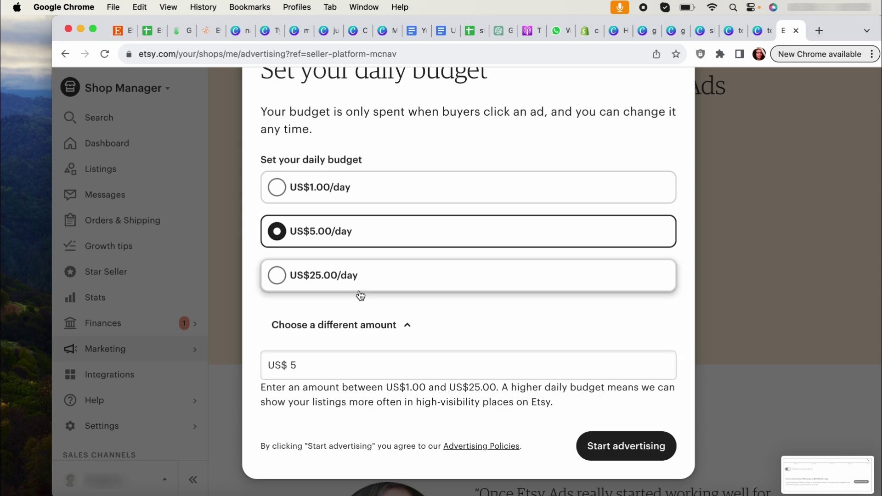
{"action": "left_click", "coordinate": [324, 276]}
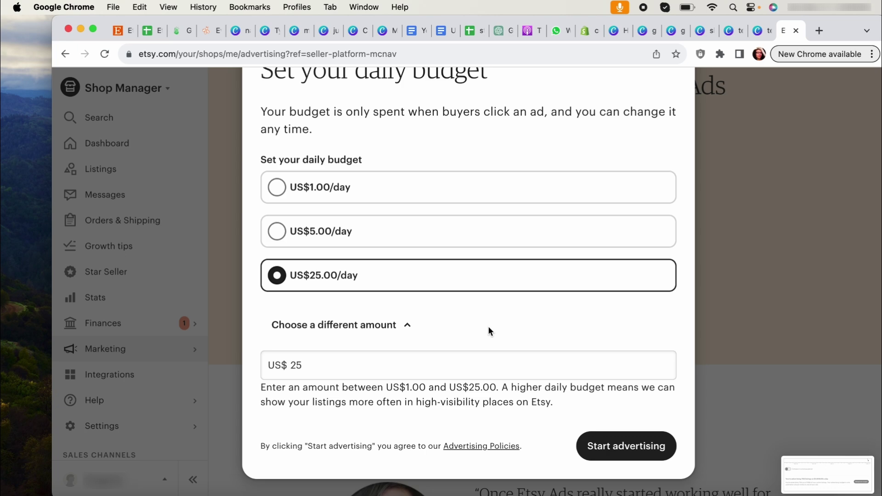
{"action": "scroll", "coordinate": [489, 330], "scroll_direction": "up", "scroll_amount": 3}
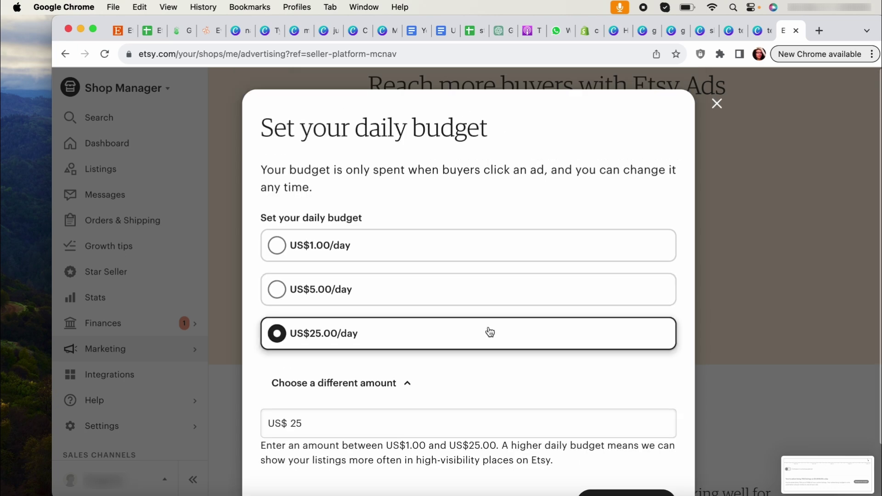